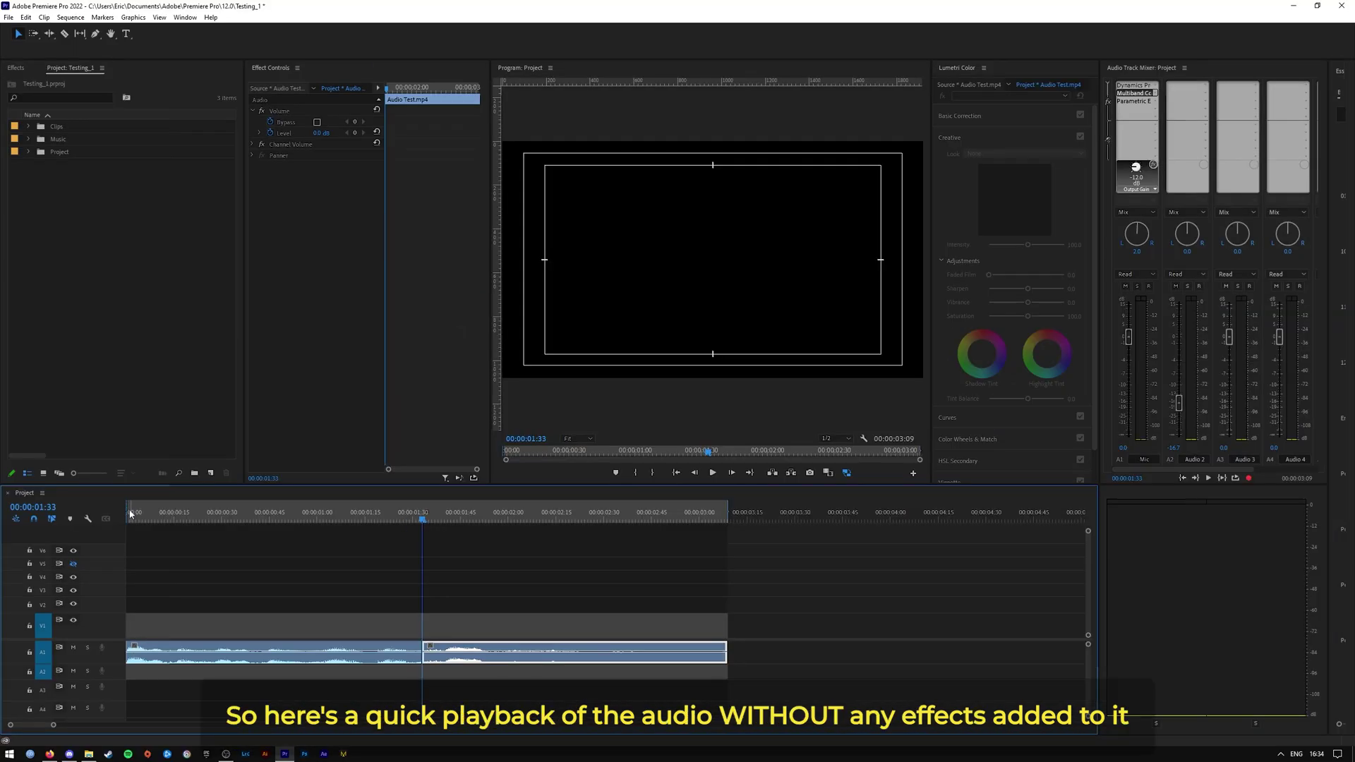
Play the sequence from the start to hear the unprocessed audio, then stop
{"action": "left_click", "coordinate": [131, 514]}
{"action": "key", "text": "space"}
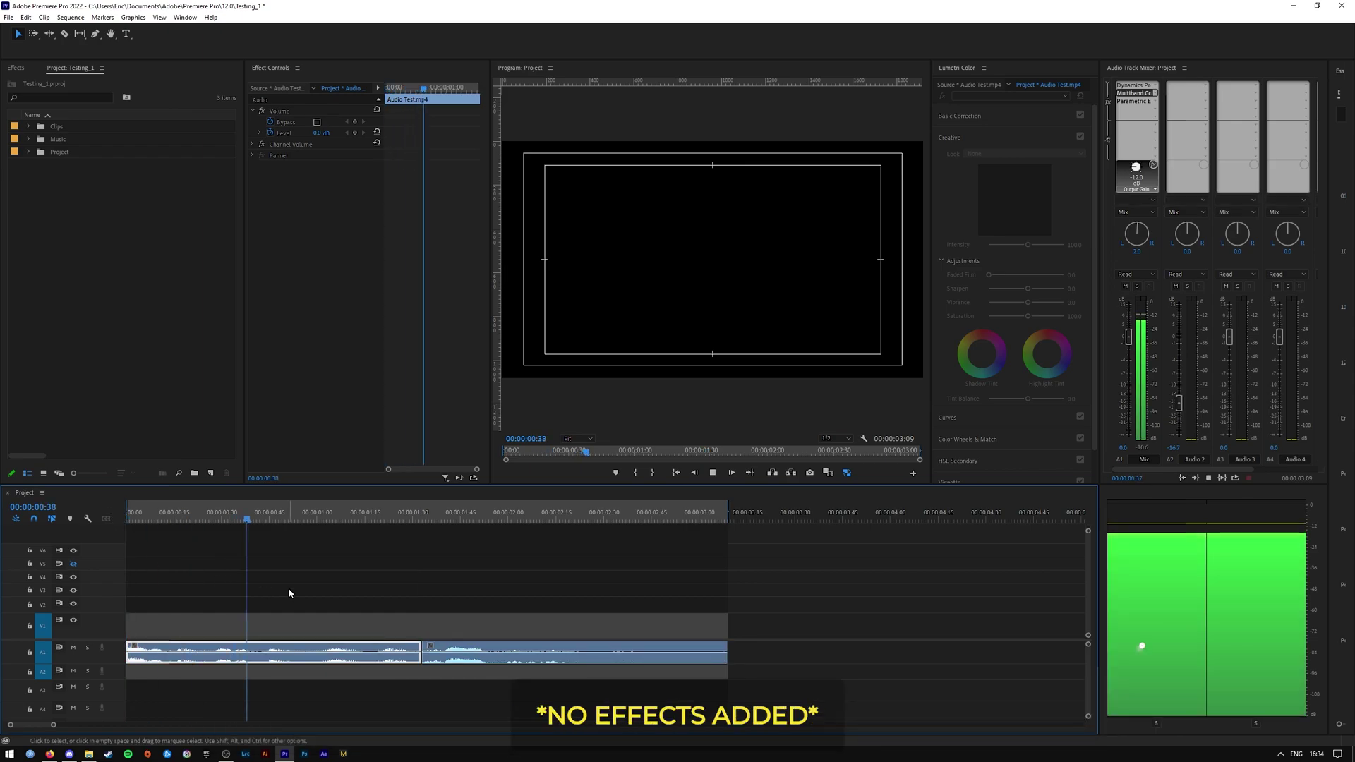
{"action": "left_click", "coordinate": [423, 515]}
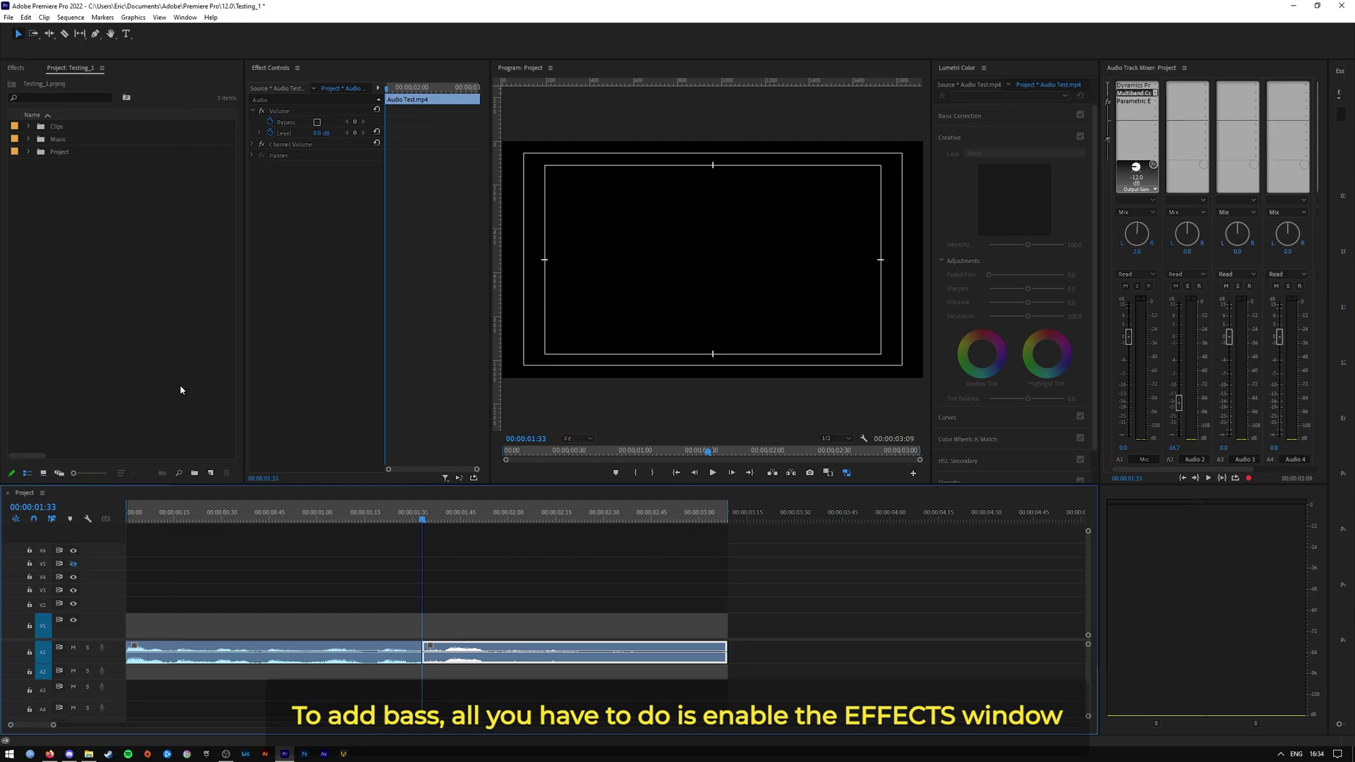
Enable the Effects panel, find the Bass effect, and drop it on the second A1 clip
{"action": "left_click", "coordinate": [185, 18]}
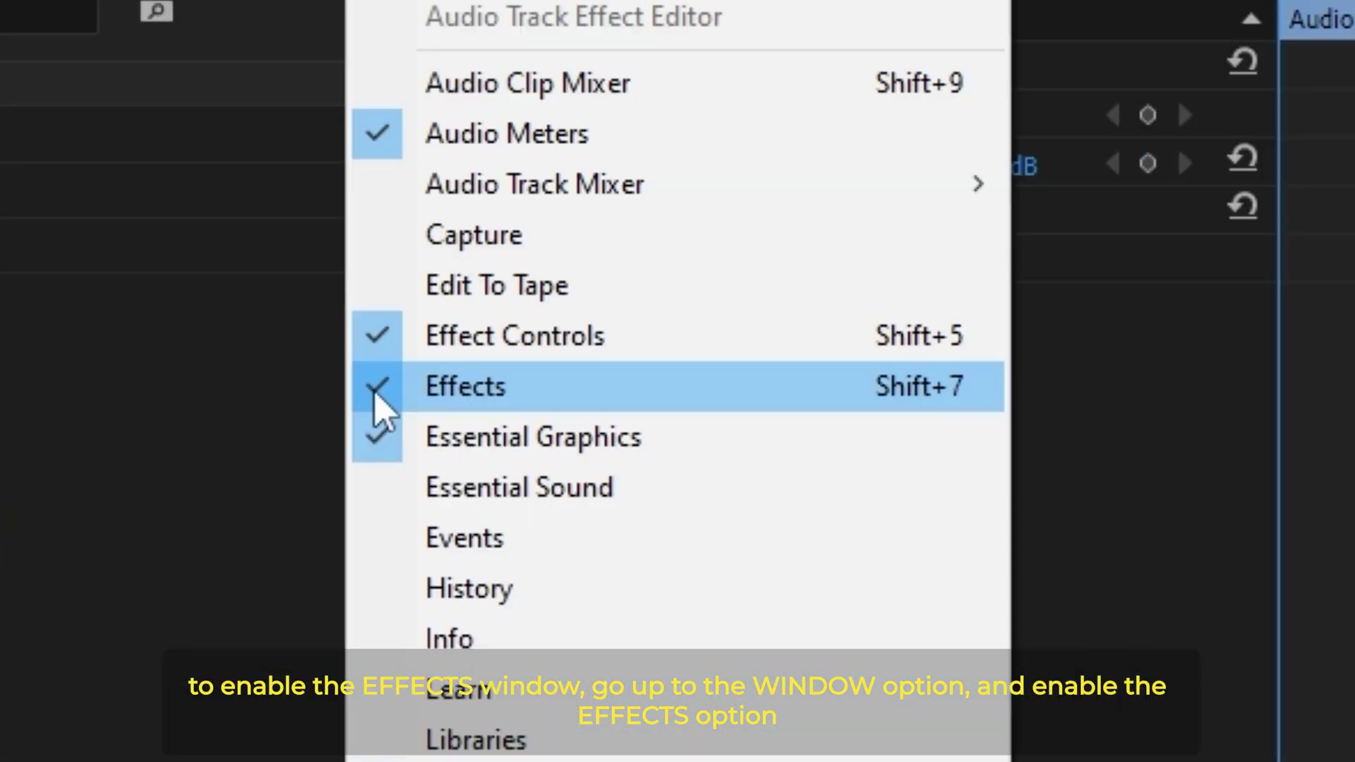
{"action": "left_click", "coordinate": [484, 392]}
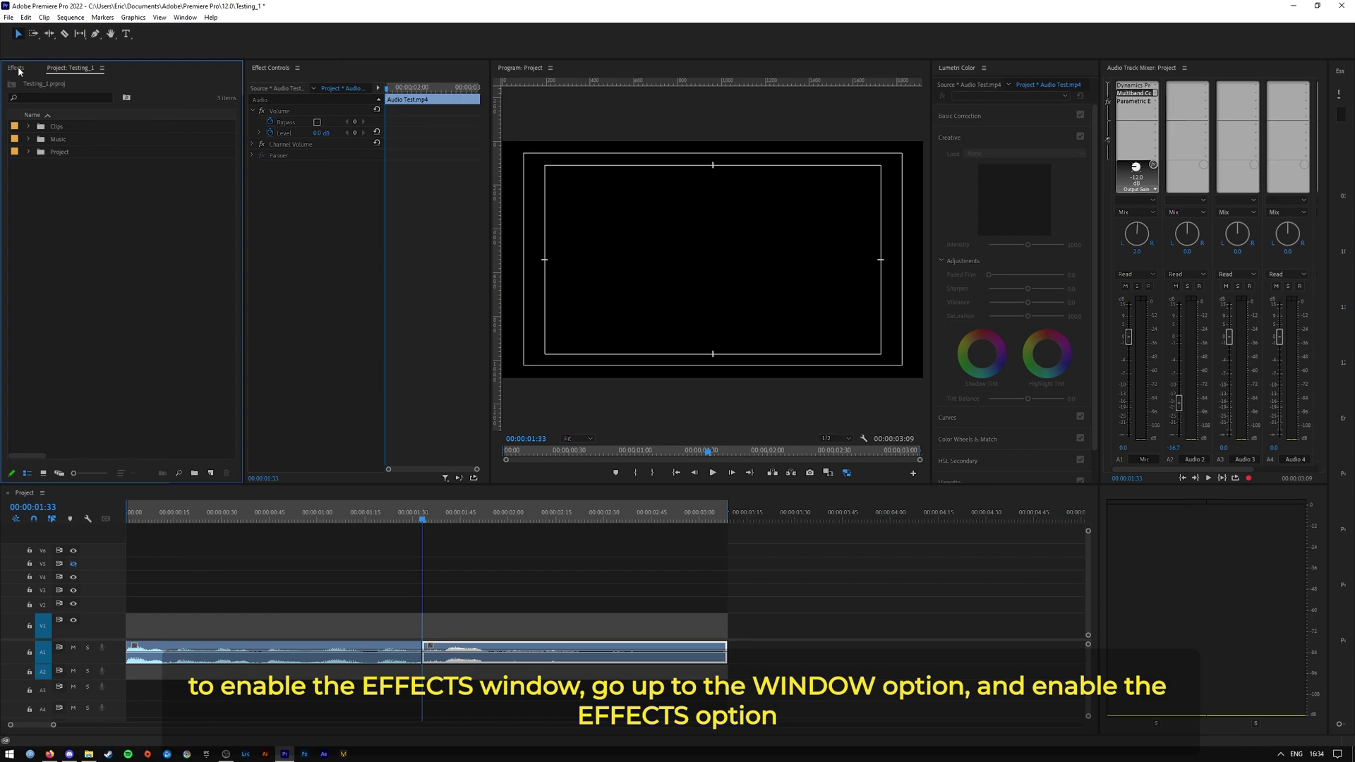
{"action": "left_click", "coordinate": [18, 70]}
{"action": "left_click", "coordinate": [94, 187]}
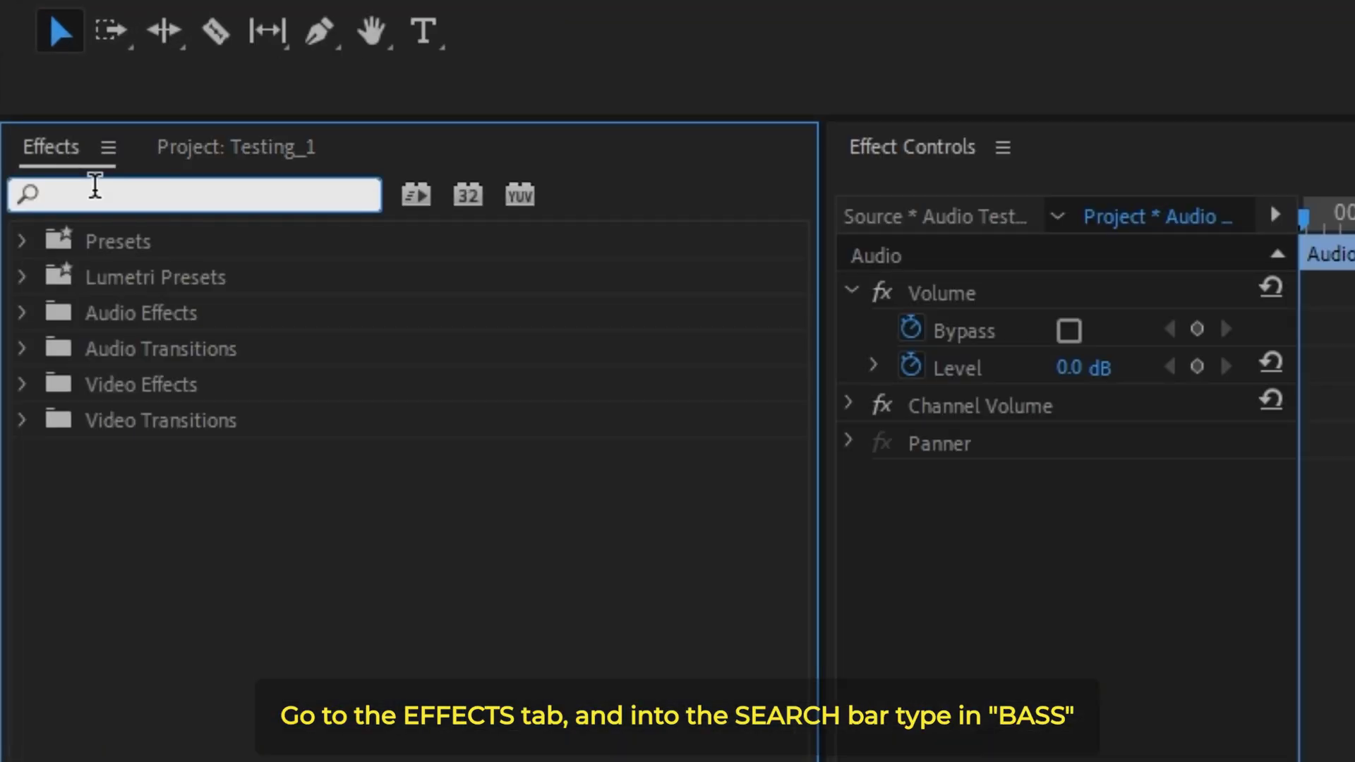
{"action": "type", "text": "bass"}
{"action": "left_click", "coordinate": [127, 393]}
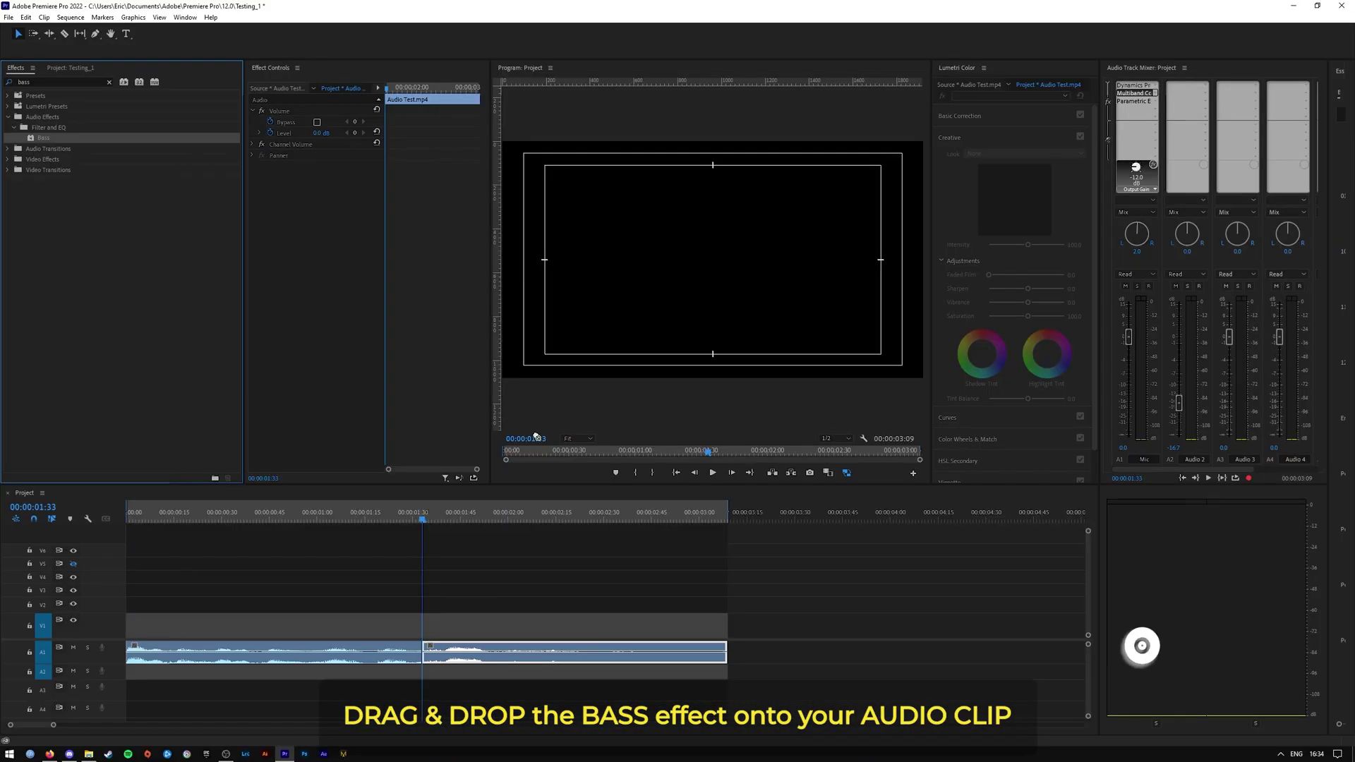
{"action": "left_click_drag", "start_coordinate": [535, 436], "coordinate": [572, 652]}
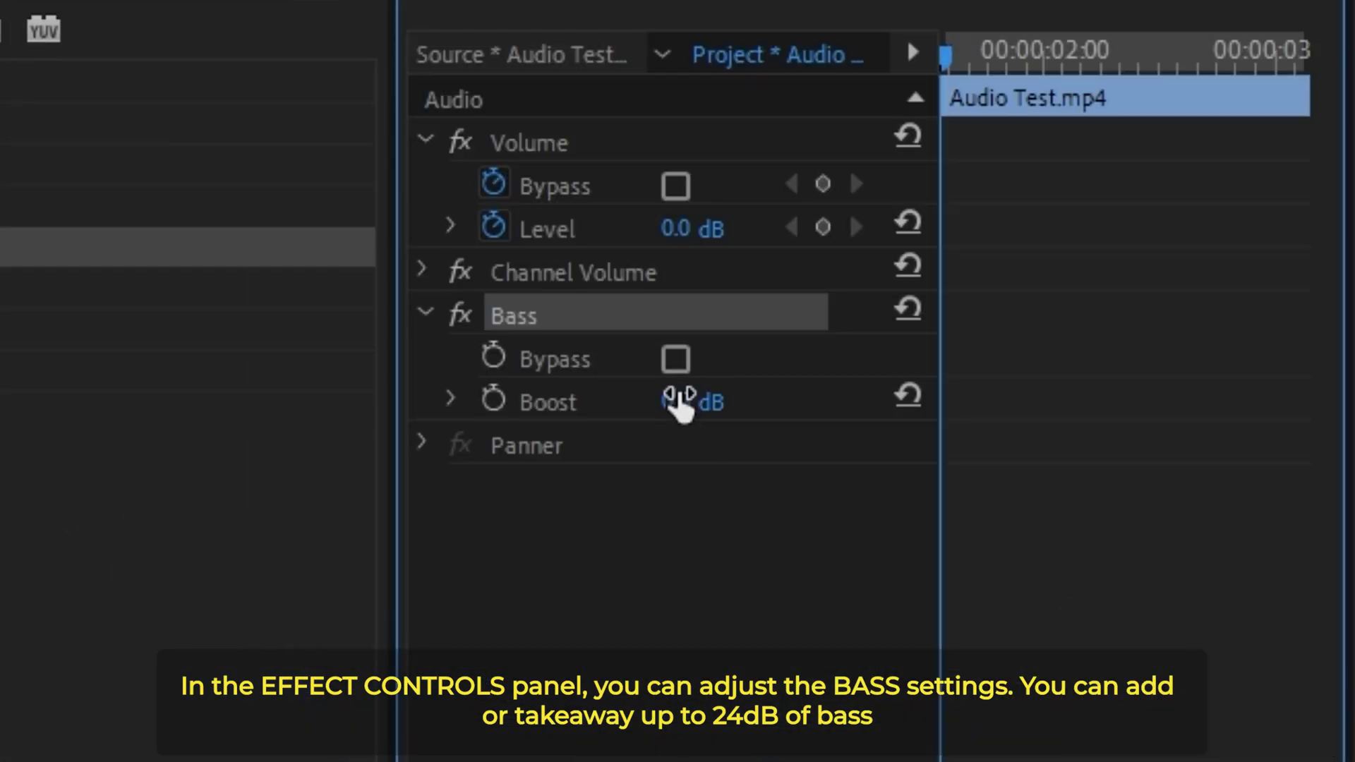
Raise the Bass Boost to 12 dB and return the playhead to the sequence start
{"action": "mouse_move", "coordinate": [679, 403]}
{"action": "left_mouse_down"}
{"action": "mouse_move", "coordinate": [724, 401]}
{"action": "mouse_move", "coordinate": [632, 403]}
{"action": "left_mouse_up"}
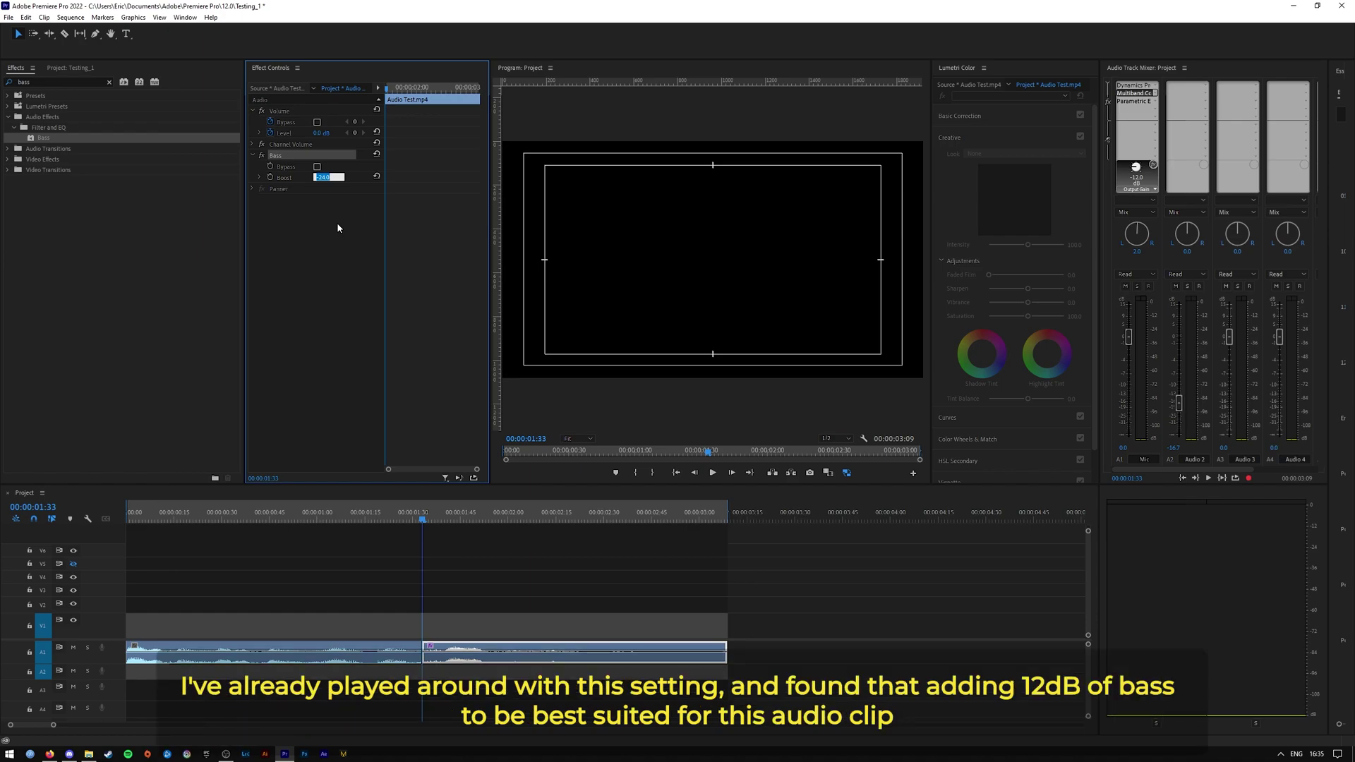
{"action": "type", "text": "12"}
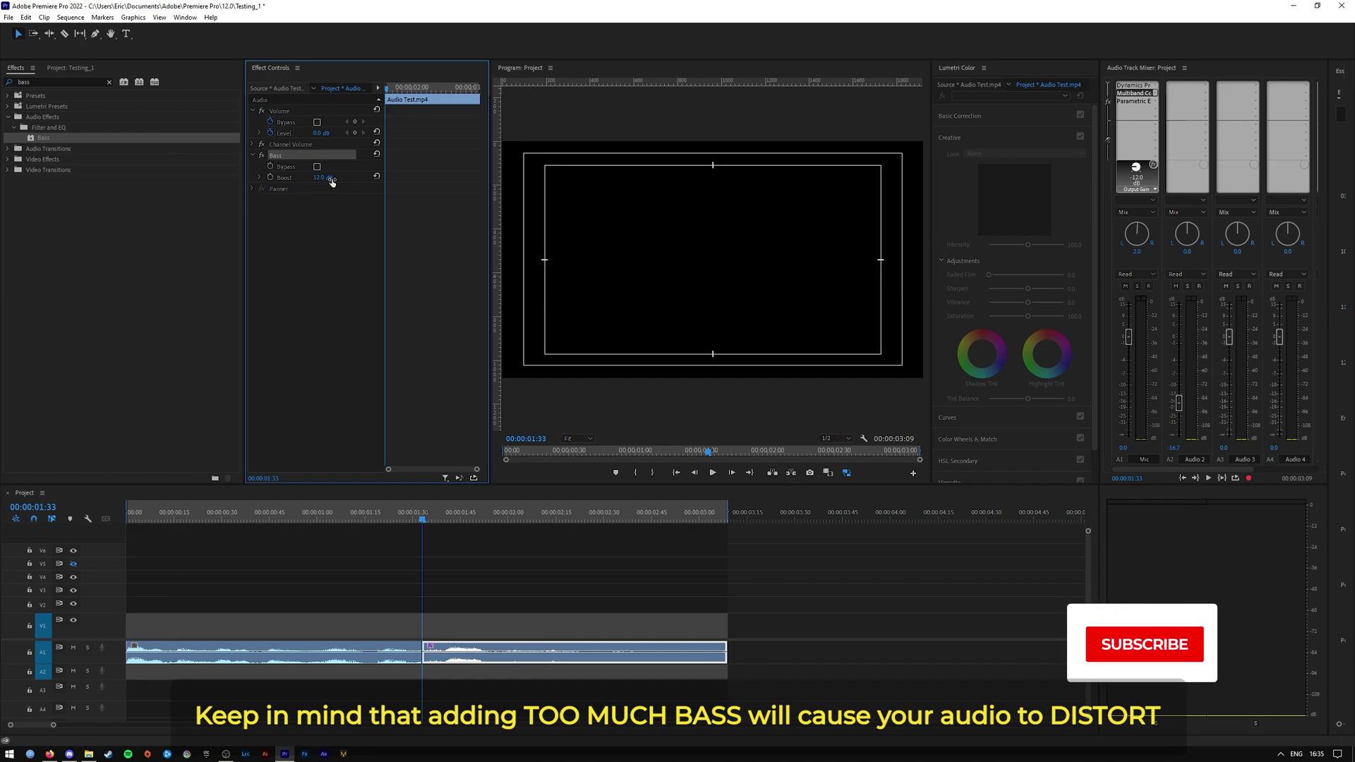
{"action": "key", "text": "Home"}
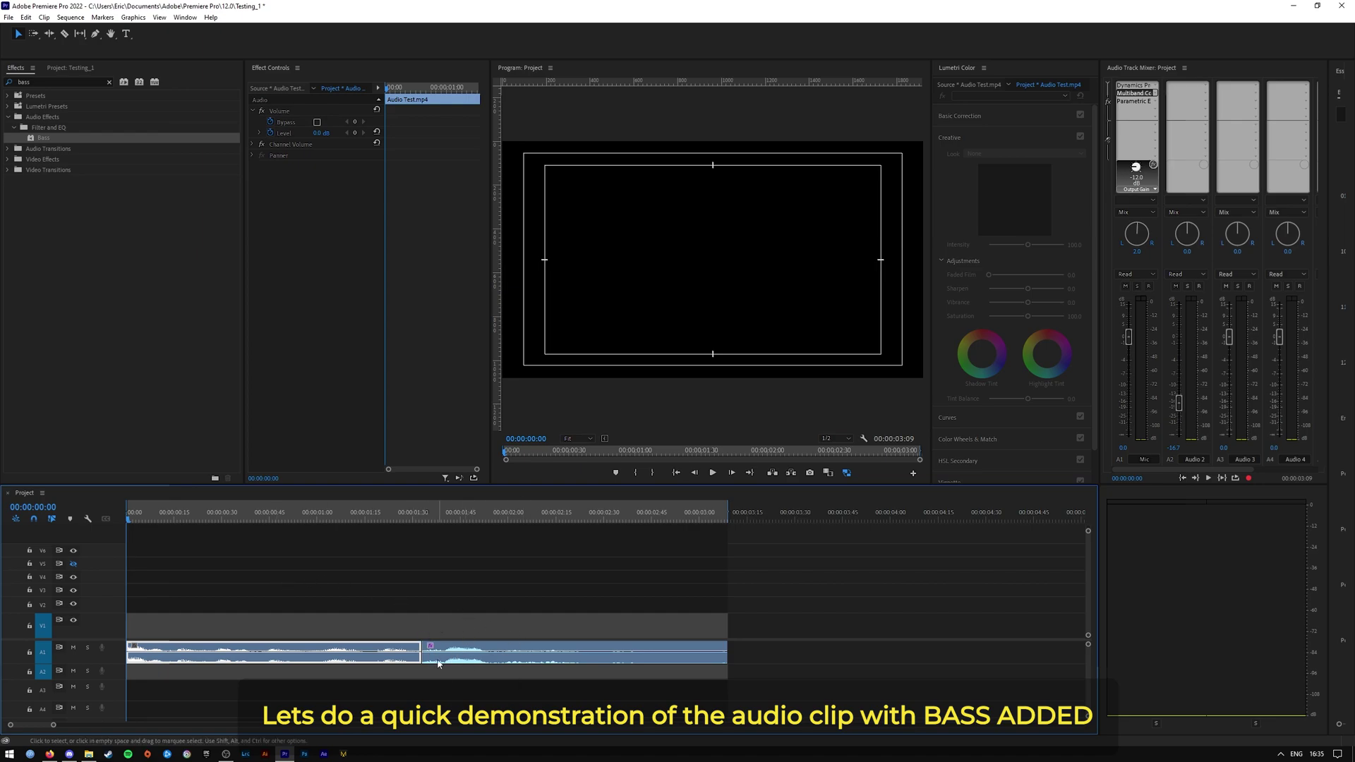
Play the 12 dB bass-boosted clip, bypass Bass and re-enable it, then replay
{"action": "key", "text": "space"}
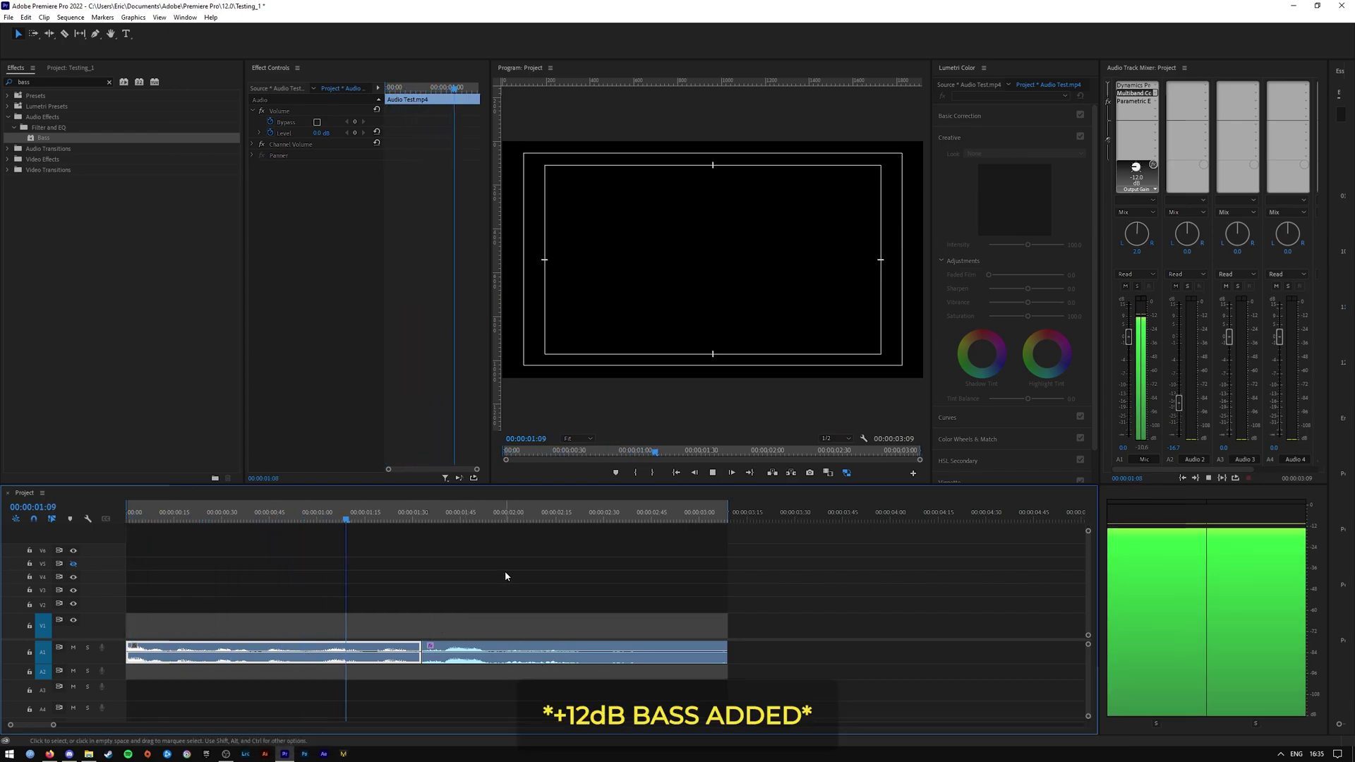
{"action": "left_click", "coordinate": [424, 516]}
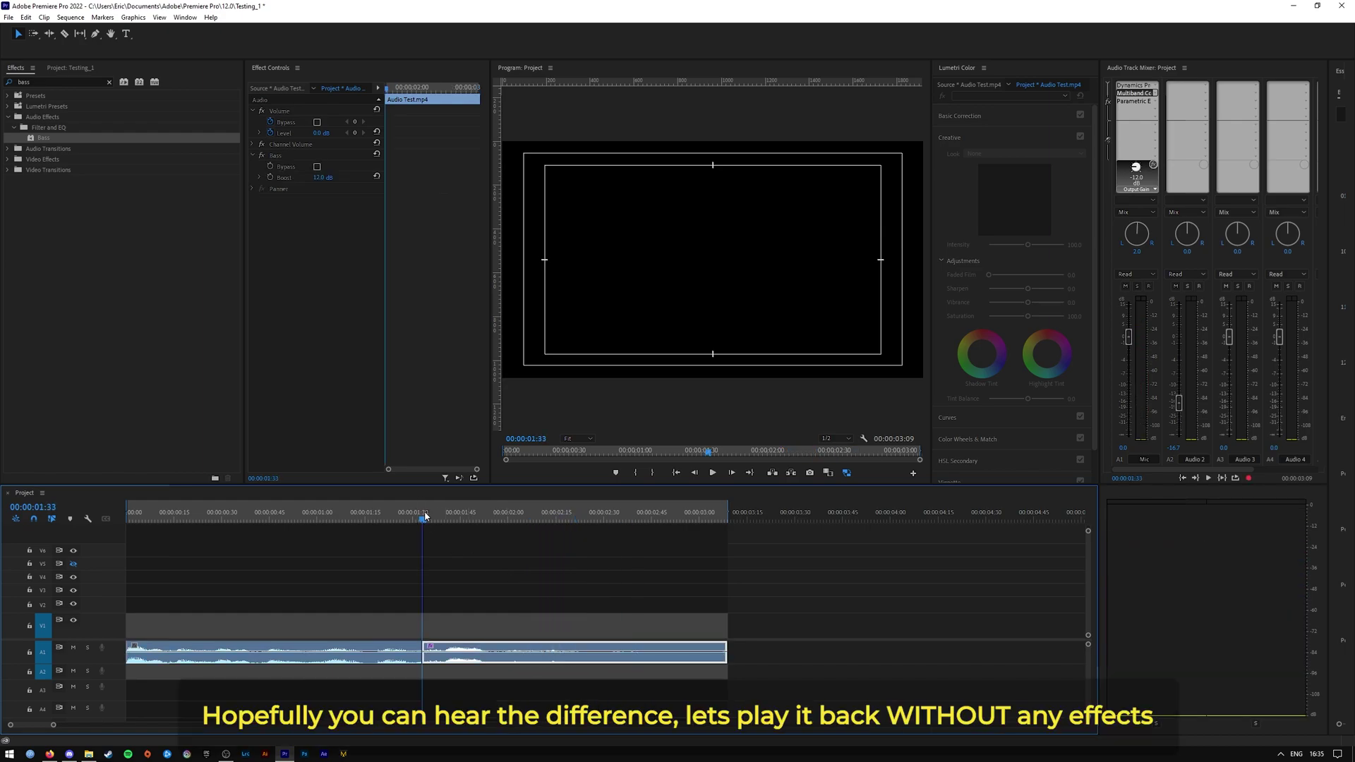
{"action": "left_click", "coordinate": [262, 155]}
{"action": "left_click", "coordinate": [261, 156]}
{"action": "key", "text": "space"}
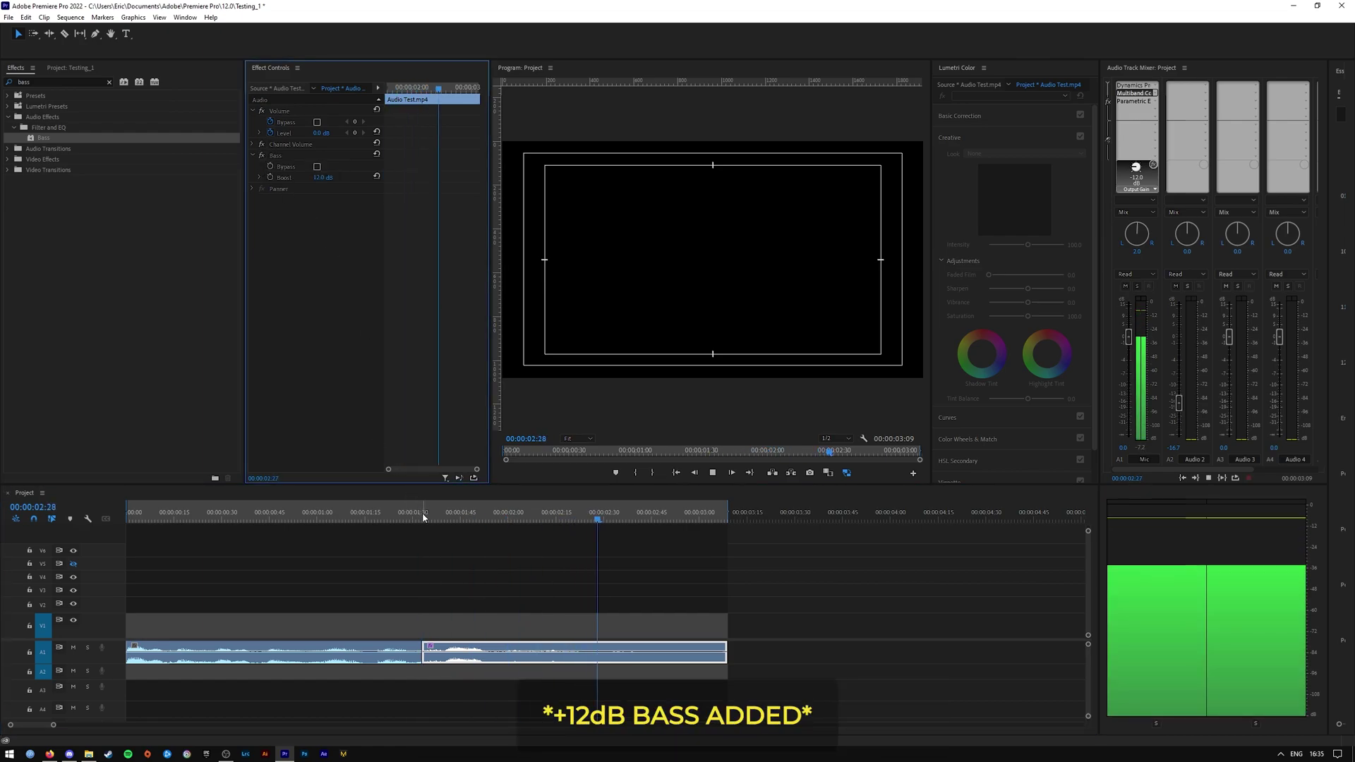
{"action": "left_click", "coordinate": [424, 516]}
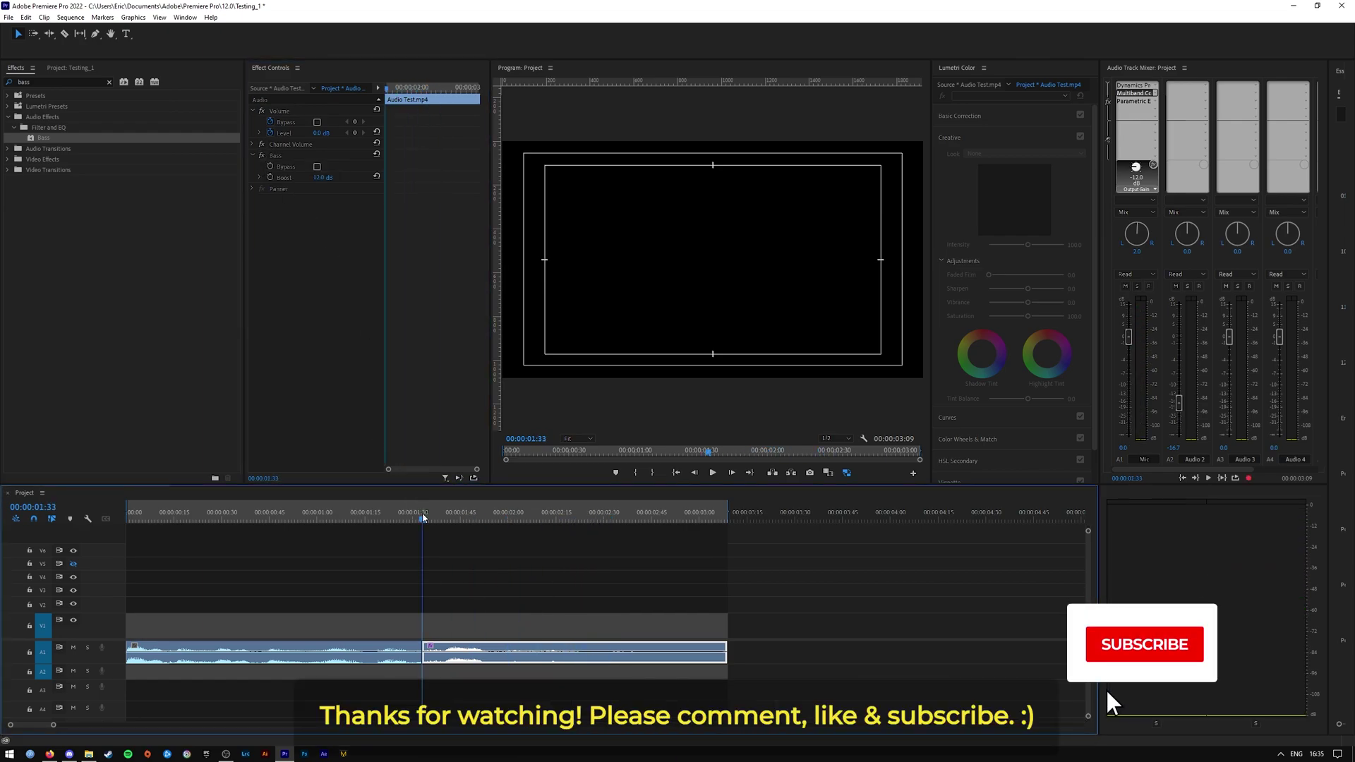